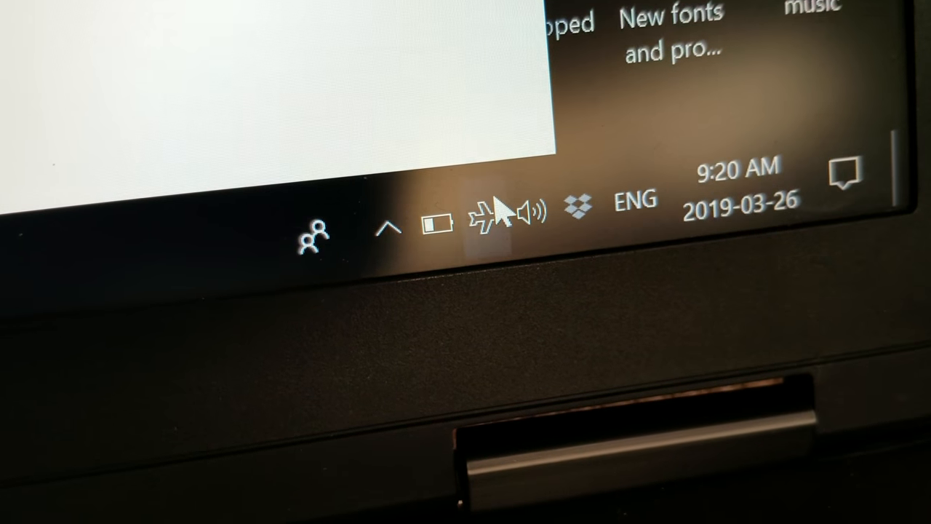
Reveal the network flyout from the tray's airplane icon, showing Wi-Fi 2 off and airplane mode on.
left_click(486, 217)
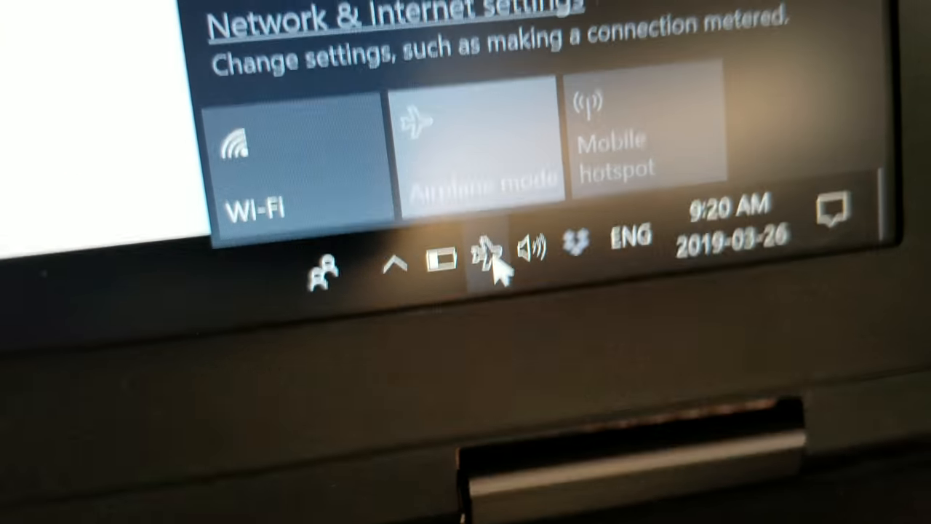